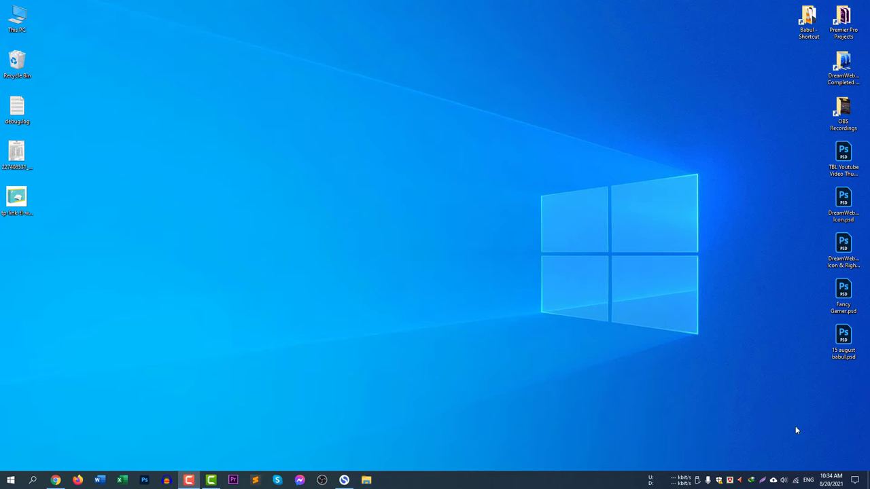
Check the available Wi-Fi networks, then launch Google Chrome
click(796, 481)
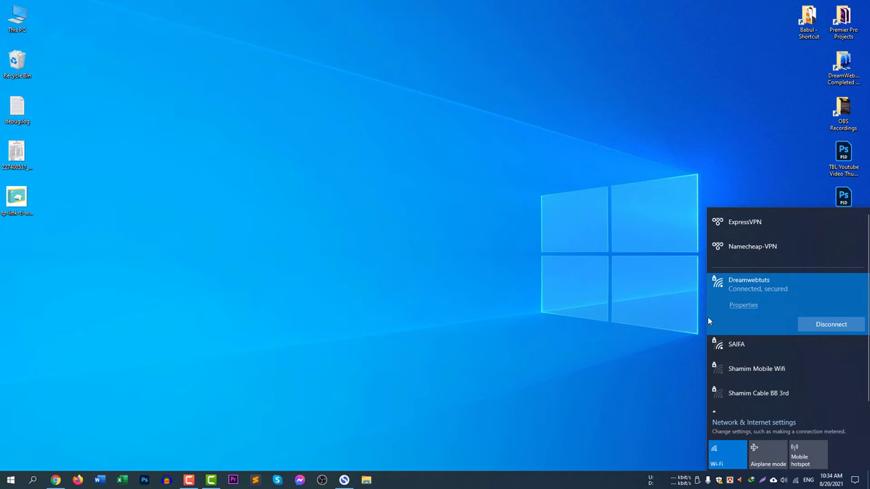
click(323, 312)
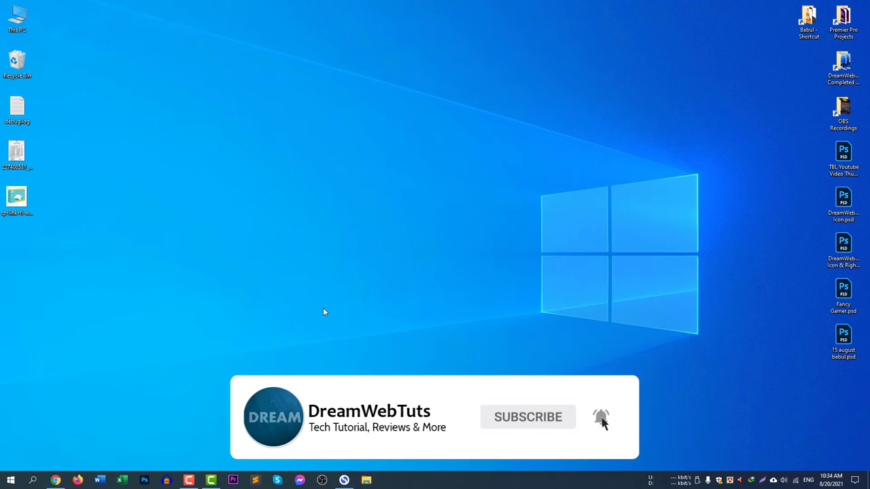
click(55, 480)
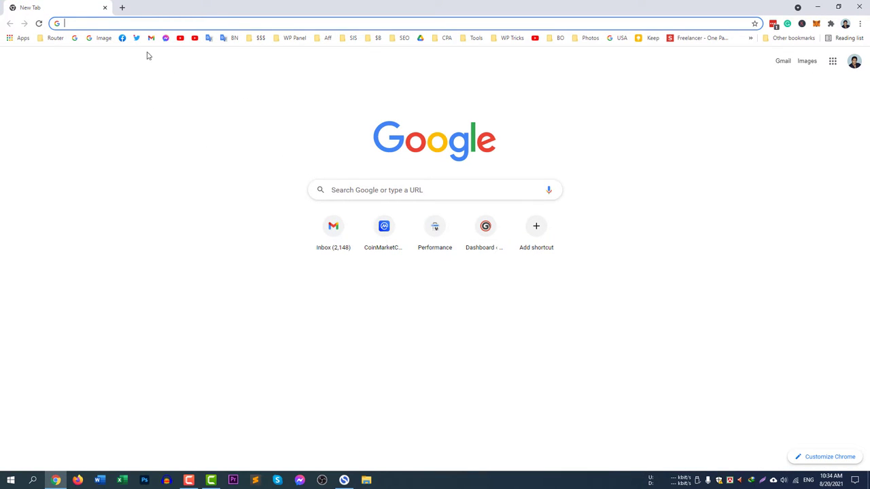
Load the tplinkwifi.net router login page by entering 'tplink' in the address bar
click(145, 25)
click(9, 295)
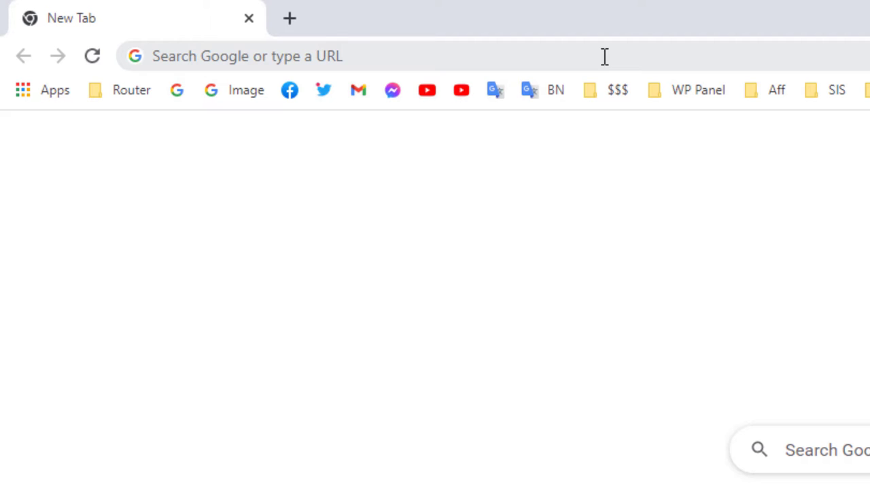
click(604, 56)
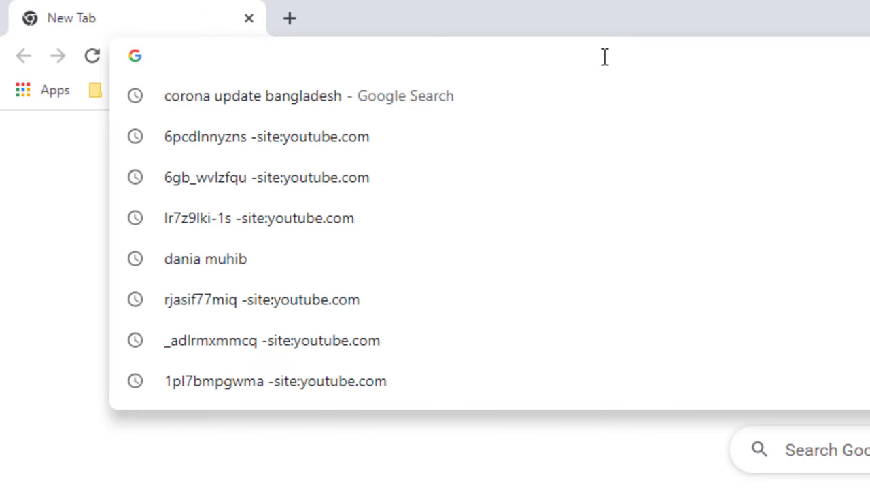
text(tplink)
key(Return)
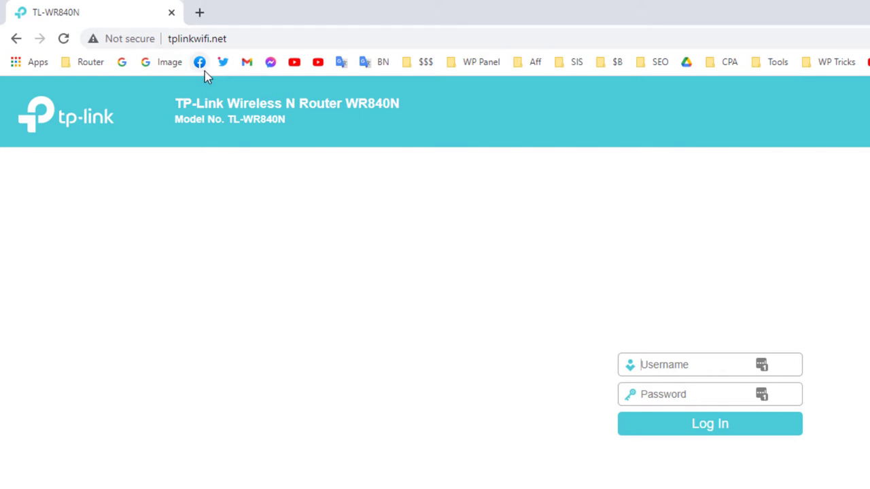
click(202, 15)
click(139, 12)
click(219, 13)
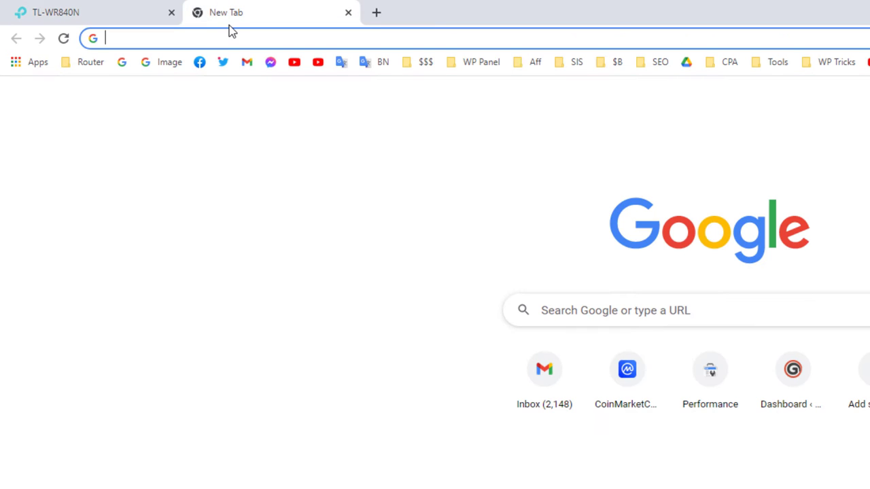
text(192.)
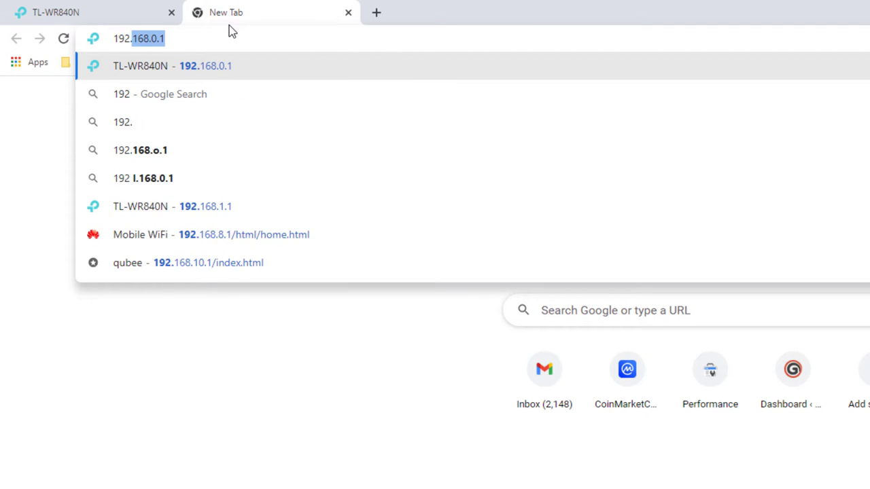
text(168.0.1)
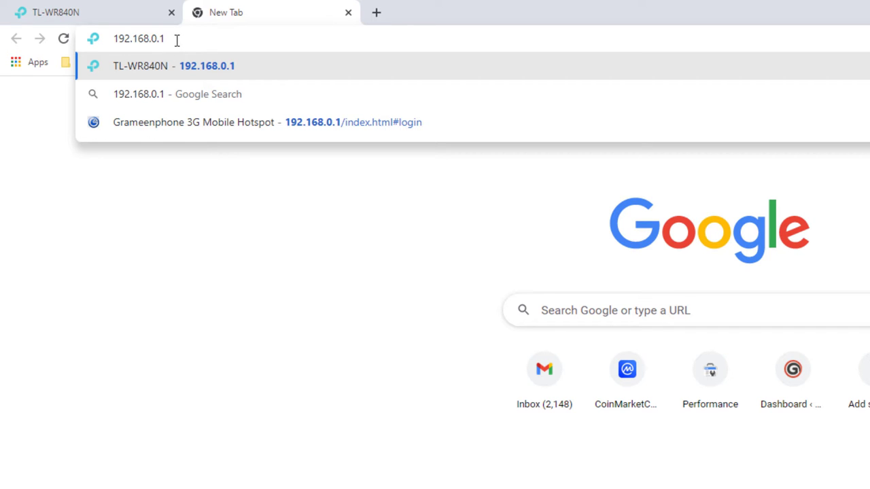
drag(149, 39, 197, 36)
key(BackSpace)
key(BackSpace)
text(.1.1)
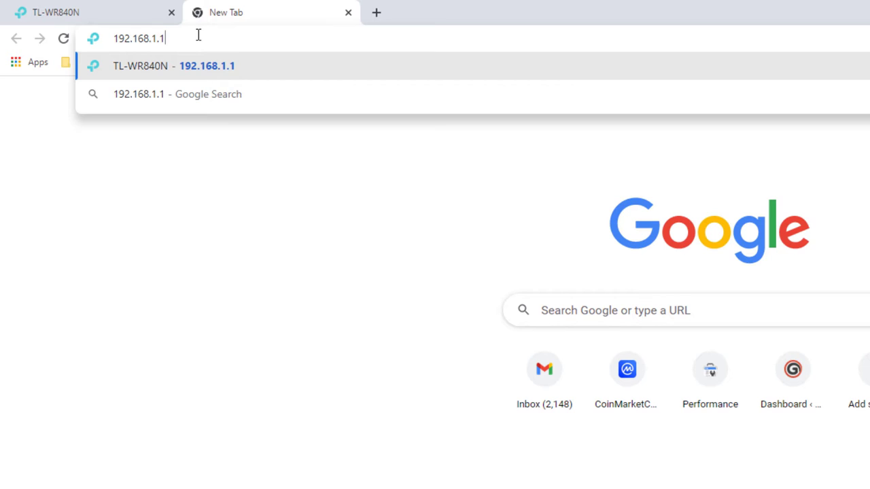
drag(185, 46, 78, 43)
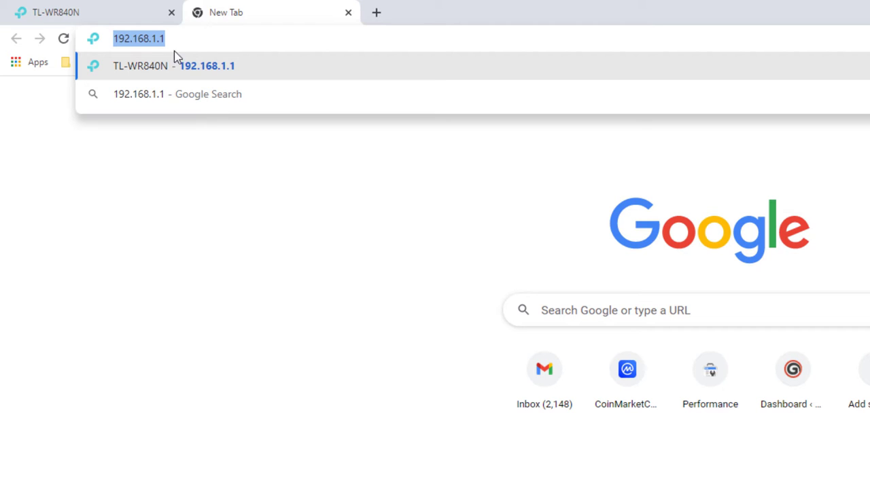
click(348, 14)
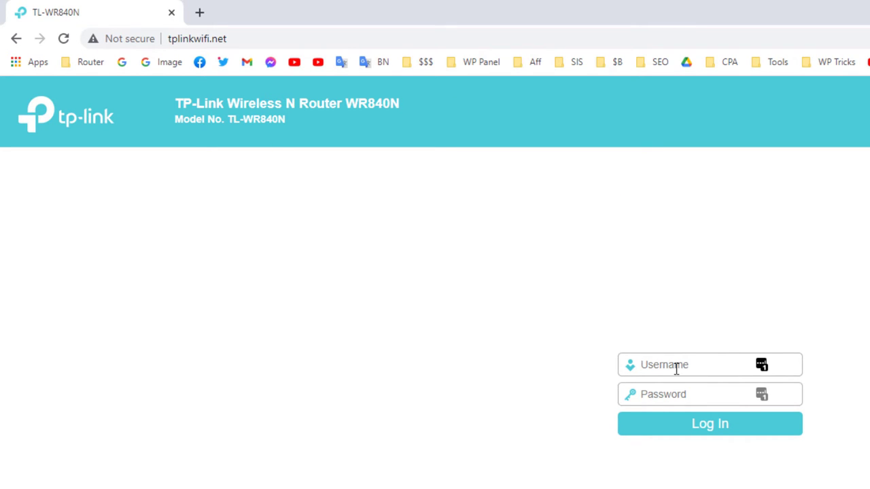
text(admin)
key(Tab)
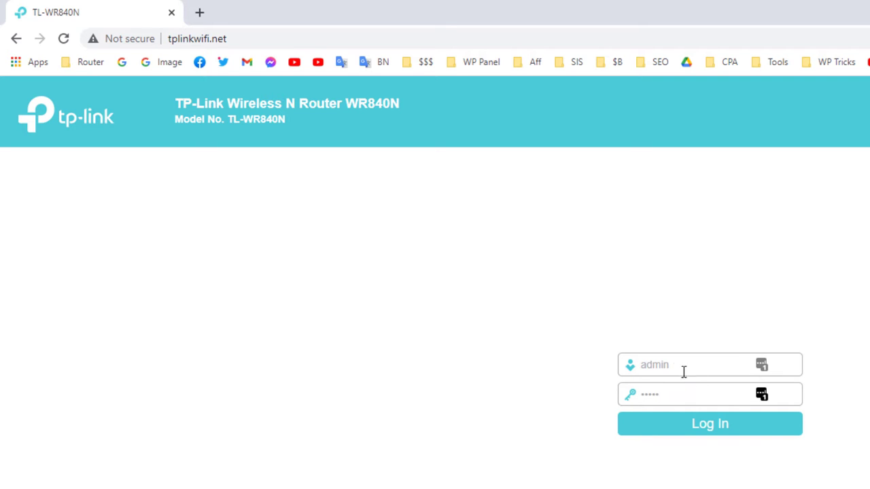
click(732, 424)
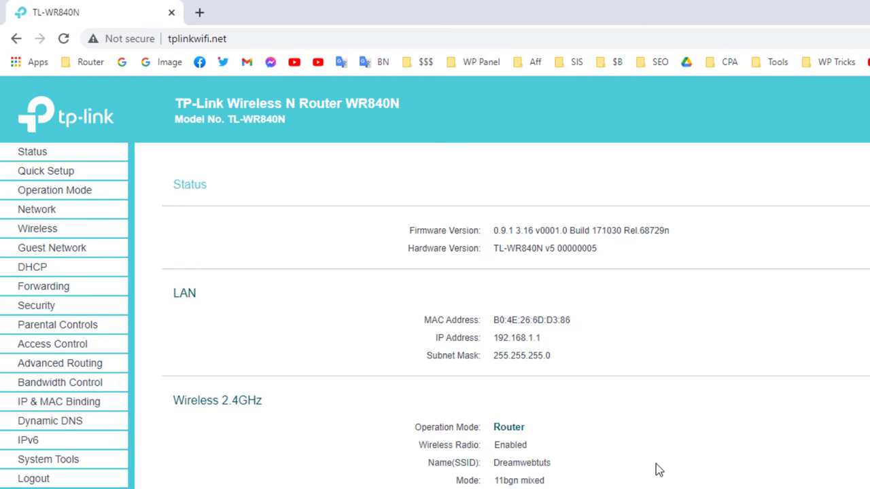
click(839, 236)
drag(176, 400, 301, 404)
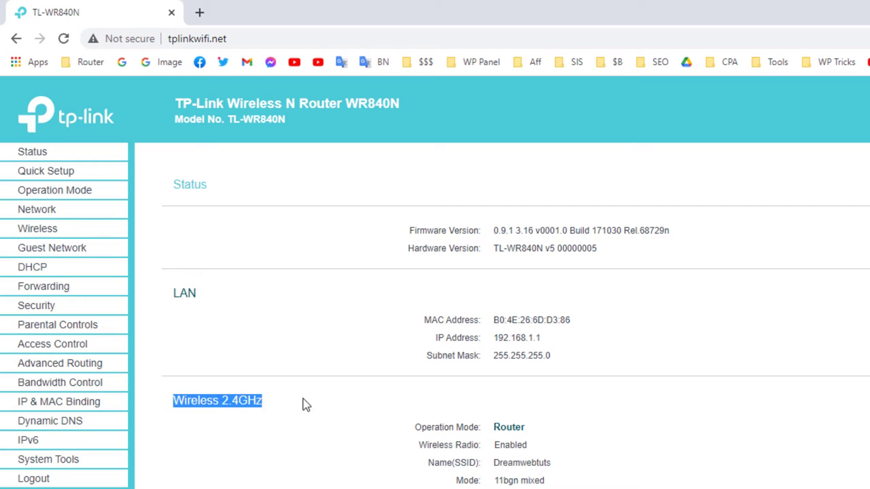
click(441, 427)
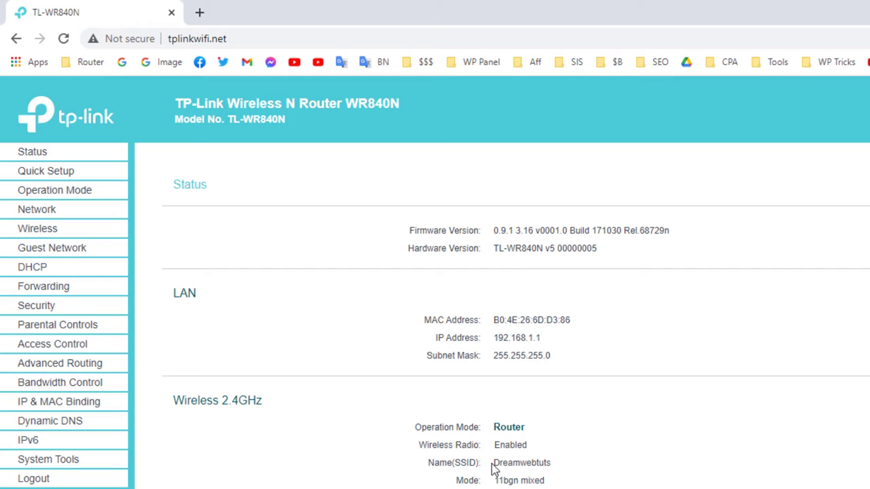
drag(494, 466, 559, 466)
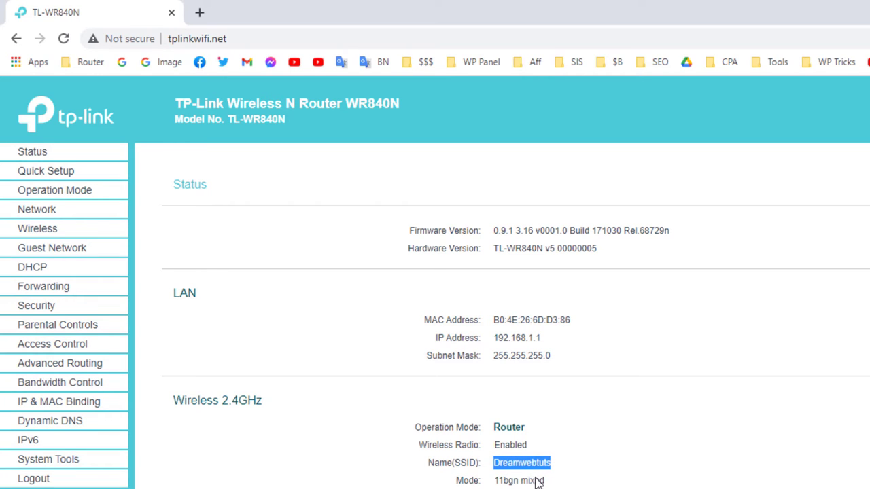
drag(549, 484, 457, 428)
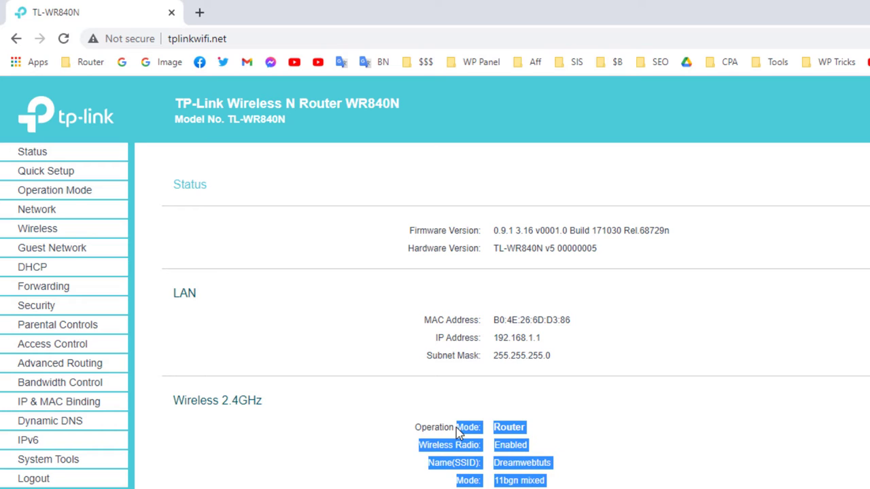
click(520, 464)
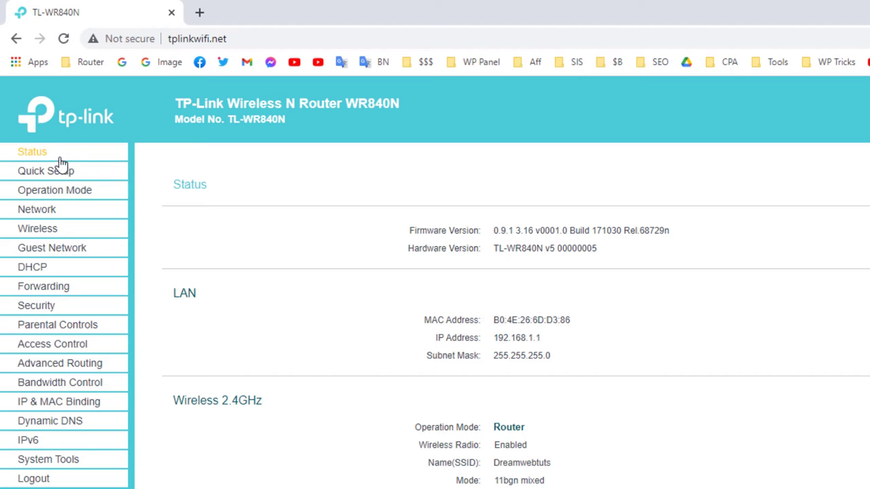
Open the 2.4GHz Wireless settings and remove stray characters from the Dreamwebtuts network name
click(55, 233)
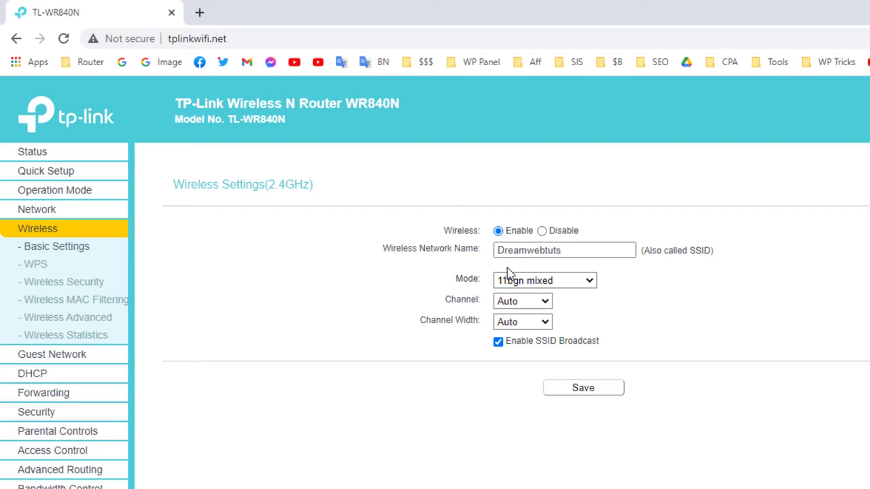
click(576, 252)
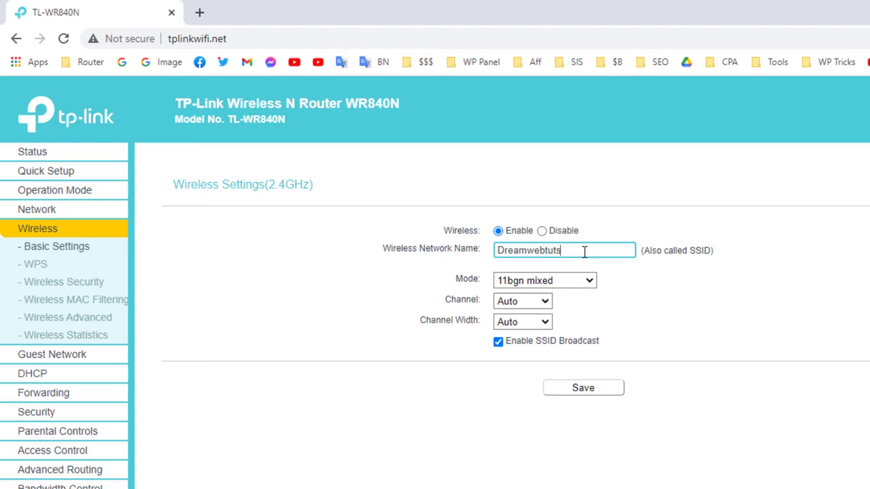
text(asdfsdfdf)
drag(612, 253, 562, 255)
key(BackSpace)
In Wireless Security, replace the WPA2-PSK AES wireless password with a new eight-digit key
click(75, 284)
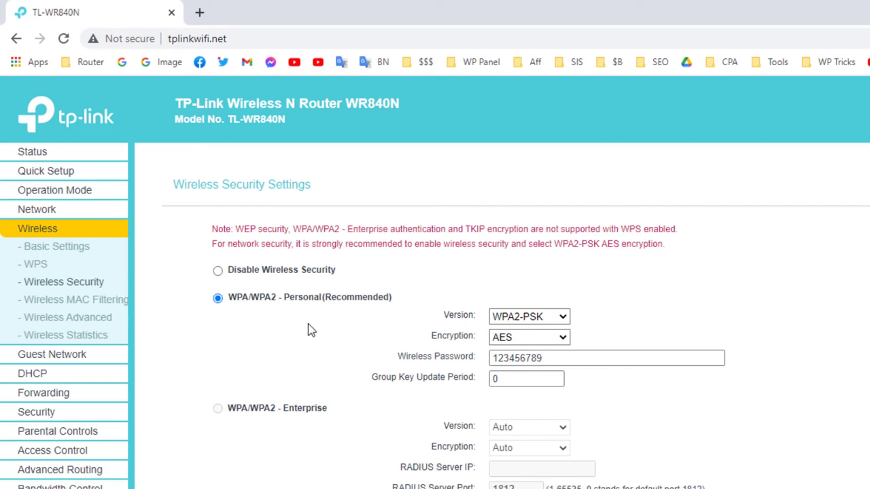
drag(547, 359, 463, 363)
click(521, 358)
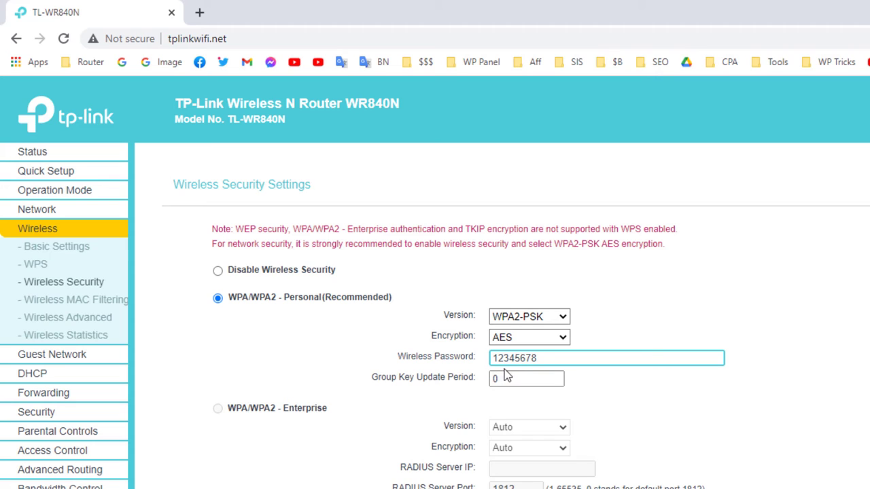
click(623, 336)
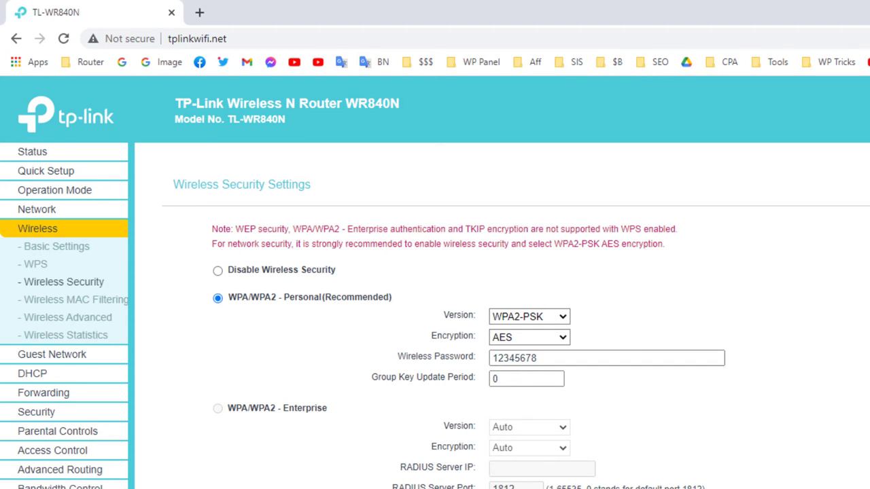
scroll(515, 323, down, 1)
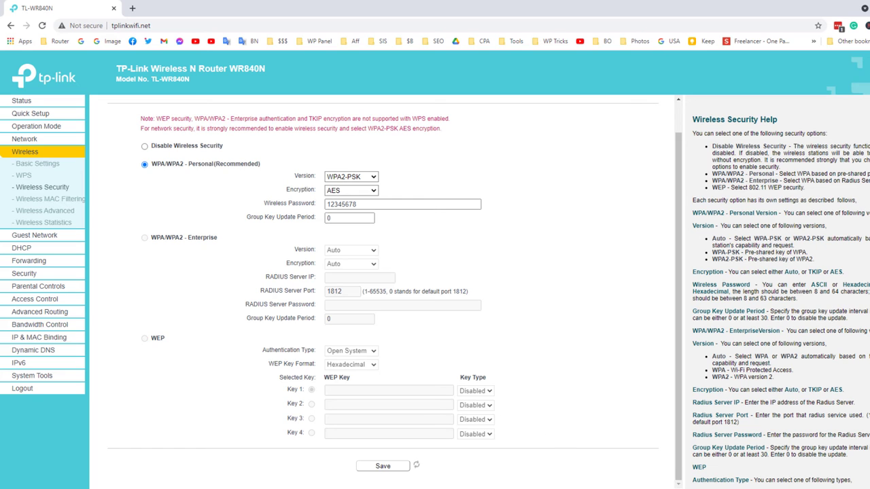
Forget the saved Dreamwebtuts network in the Windows Wi-Fi list
click(822, 488)
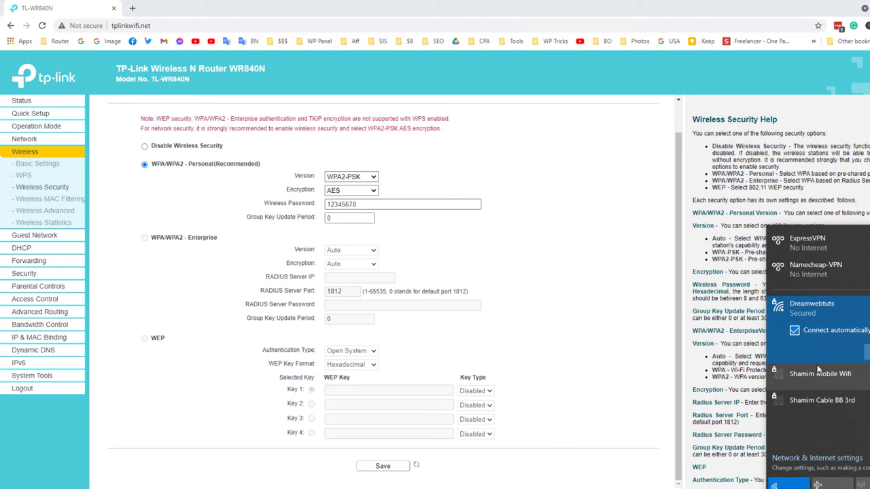
click(849, 350)
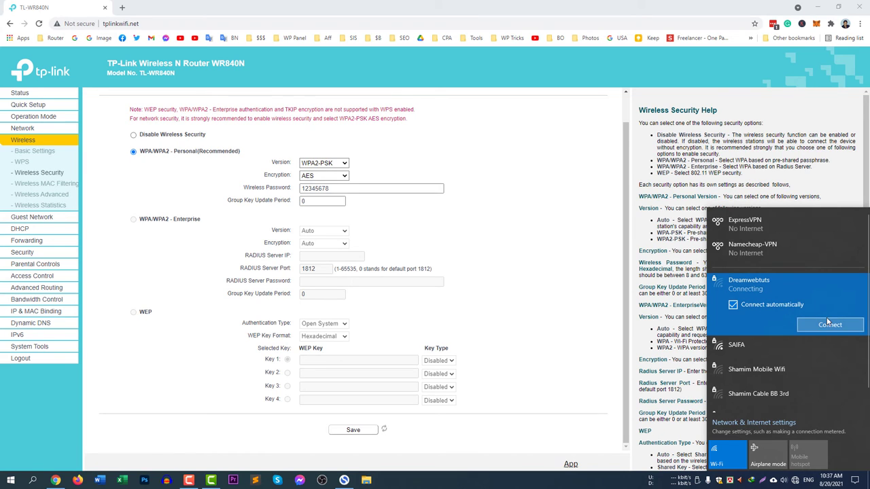
click(756, 306)
right_click(800, 302)
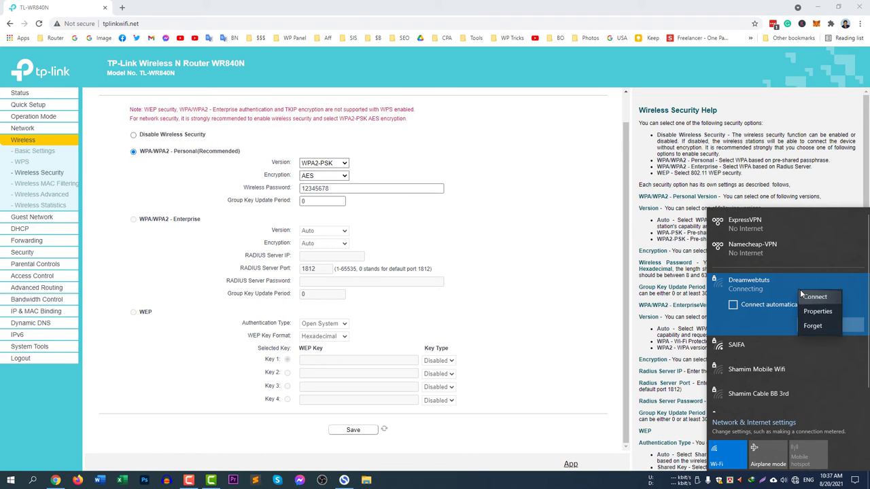
click(815, 326)
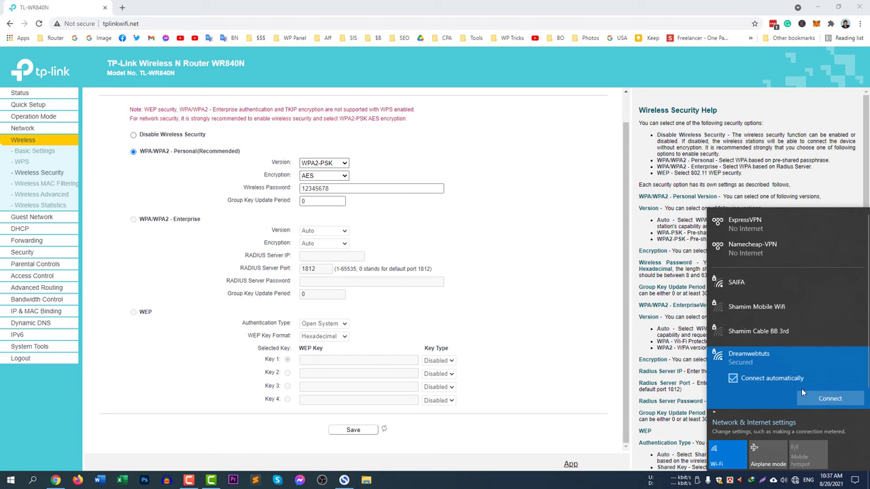
Reconnect to Dreamwebtuts with the new eight-digit key, then return to the basic wireless settings
click(822, 399)
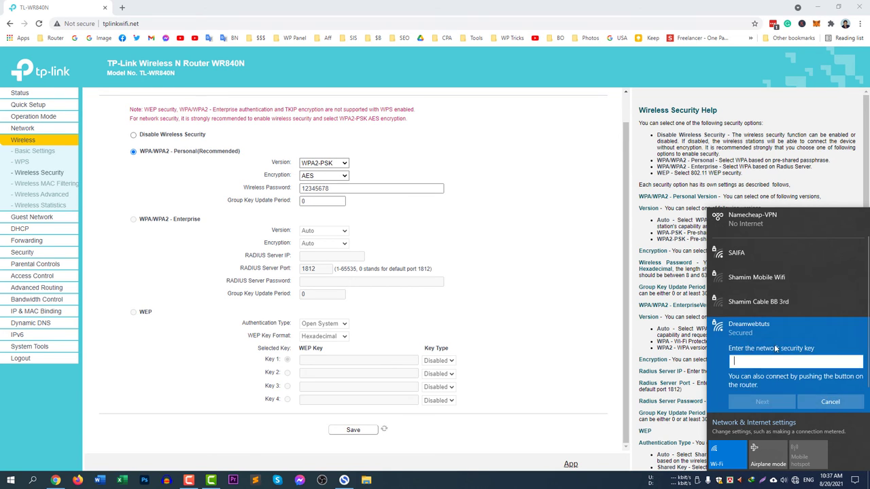
text(12345678)
click(741, 401)
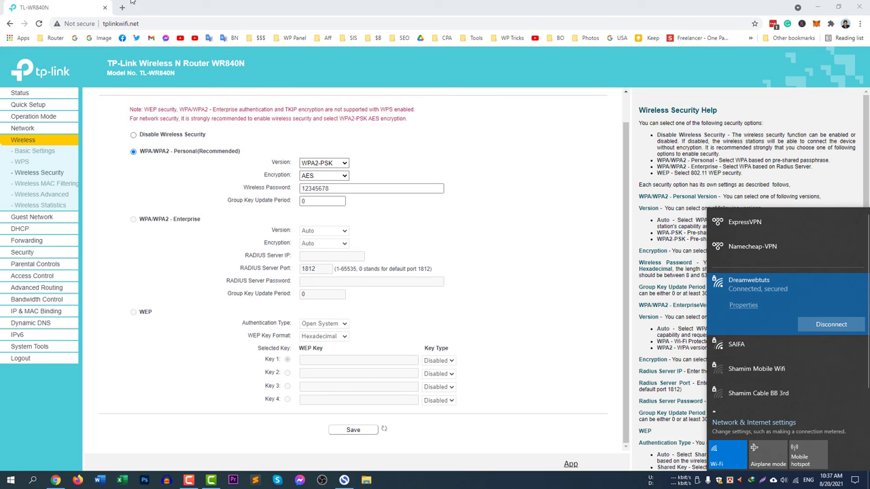
click(44, 129)
scroll(413, 333, up, 1)
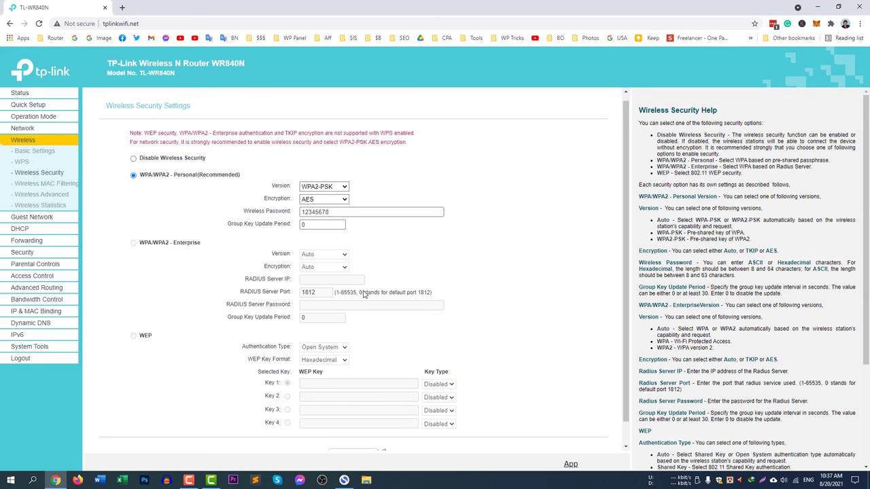
click(29, 141)
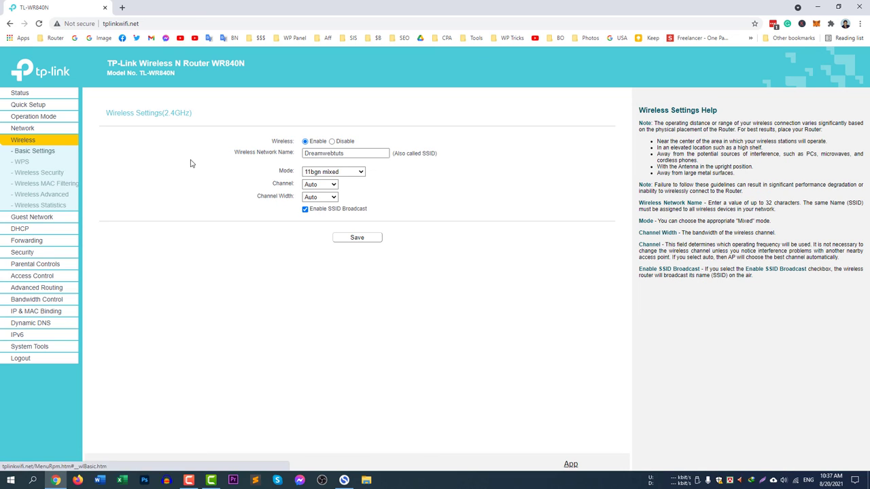
click(351, 156)
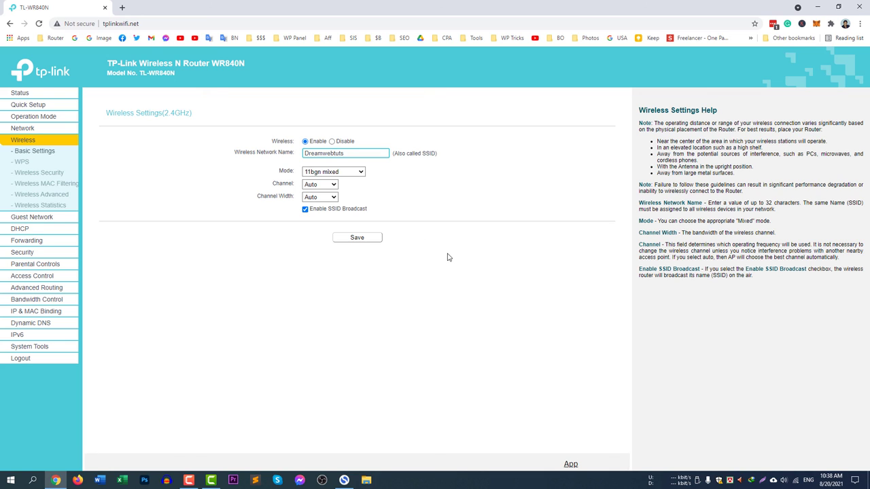
click(478, 302)
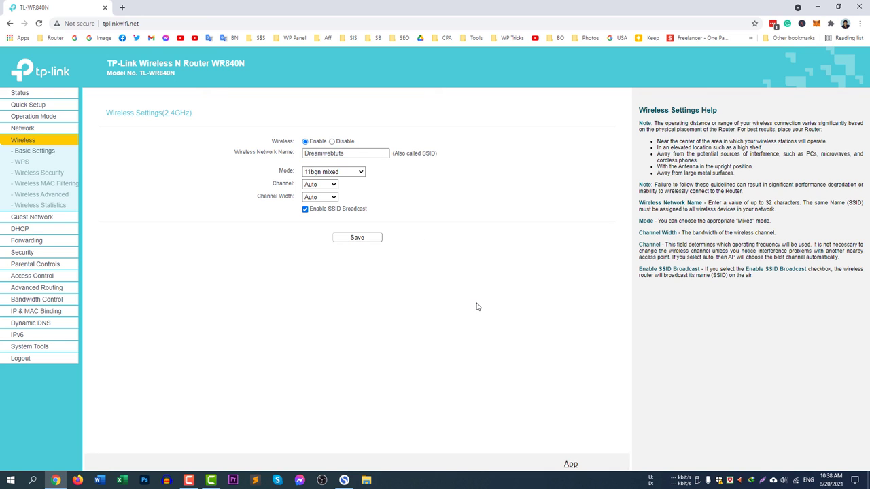